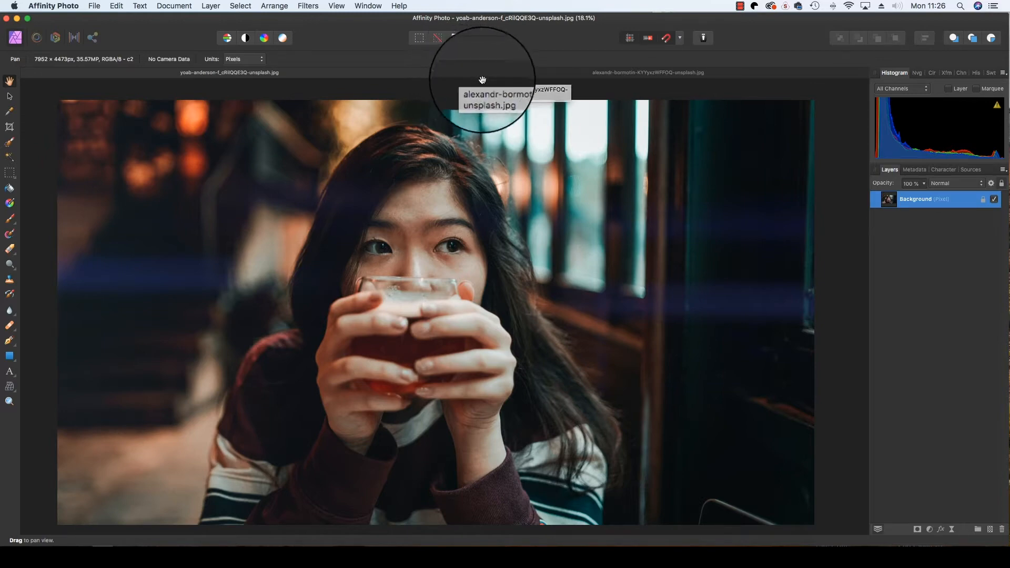
Compare the two open photos, select the entire snowy street photo with the red tram, and copy it.
click(495, 78)
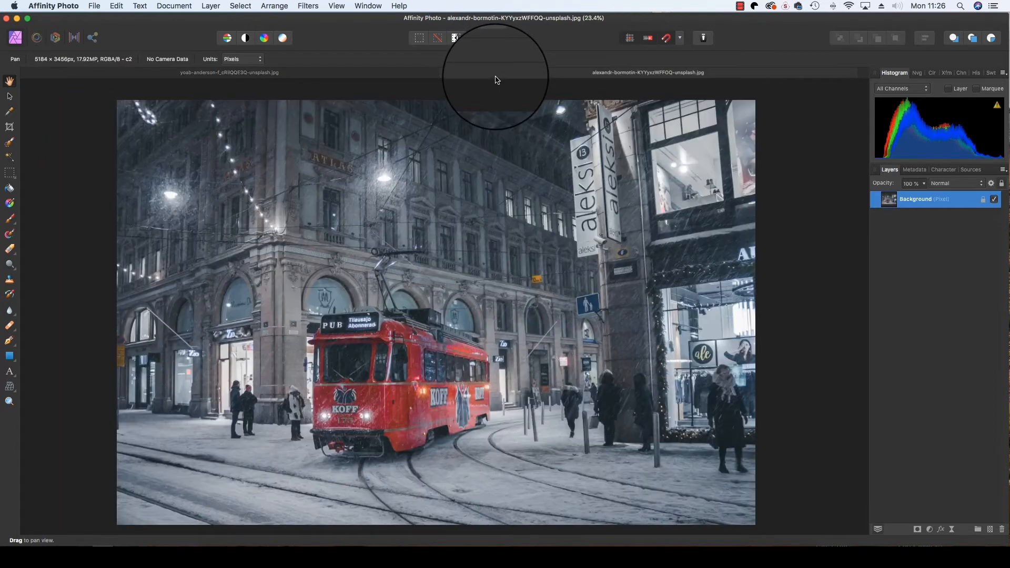
click(301, 78)
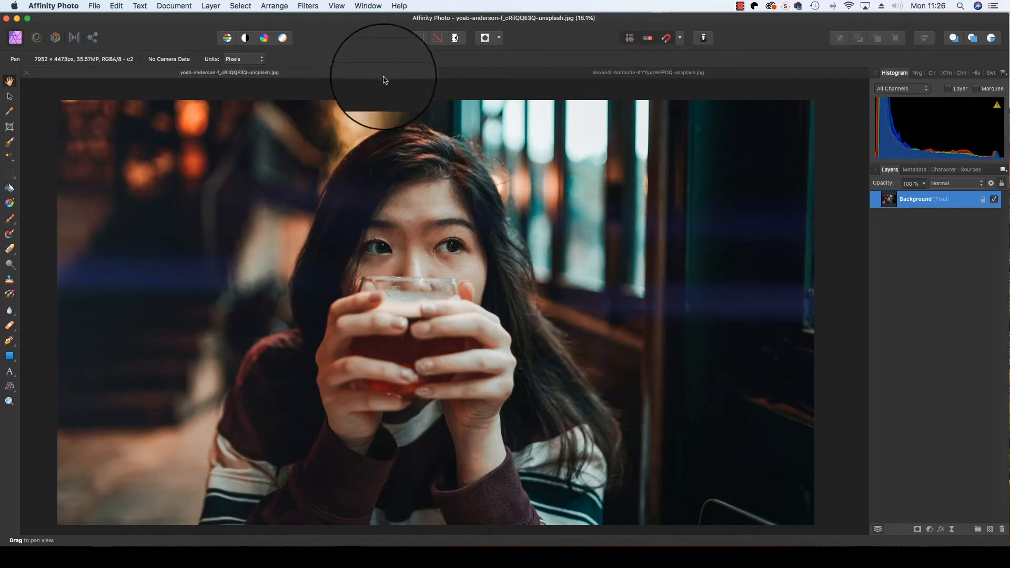
click(475, 79)
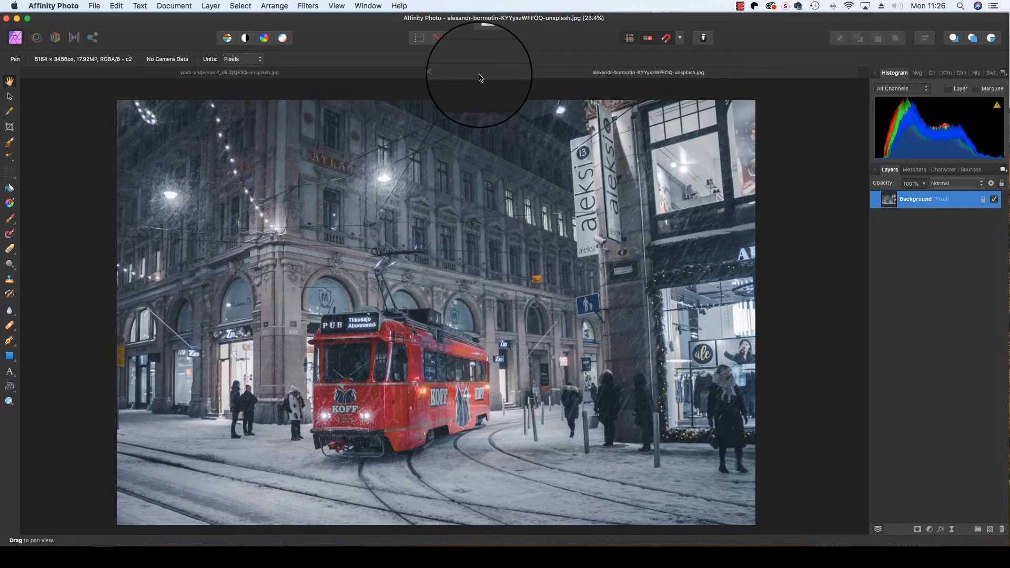
key(super+a)
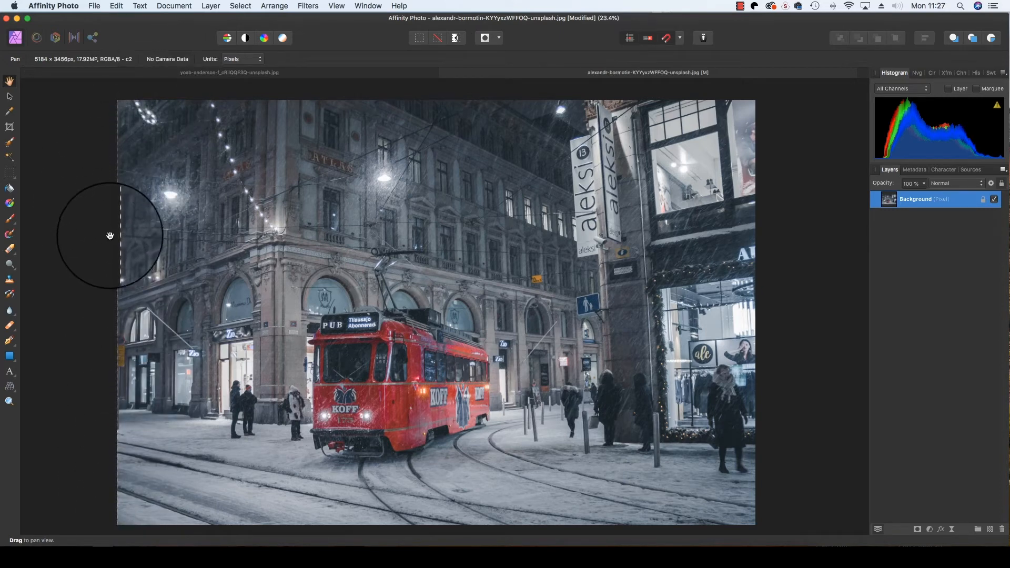
click(117, 6)
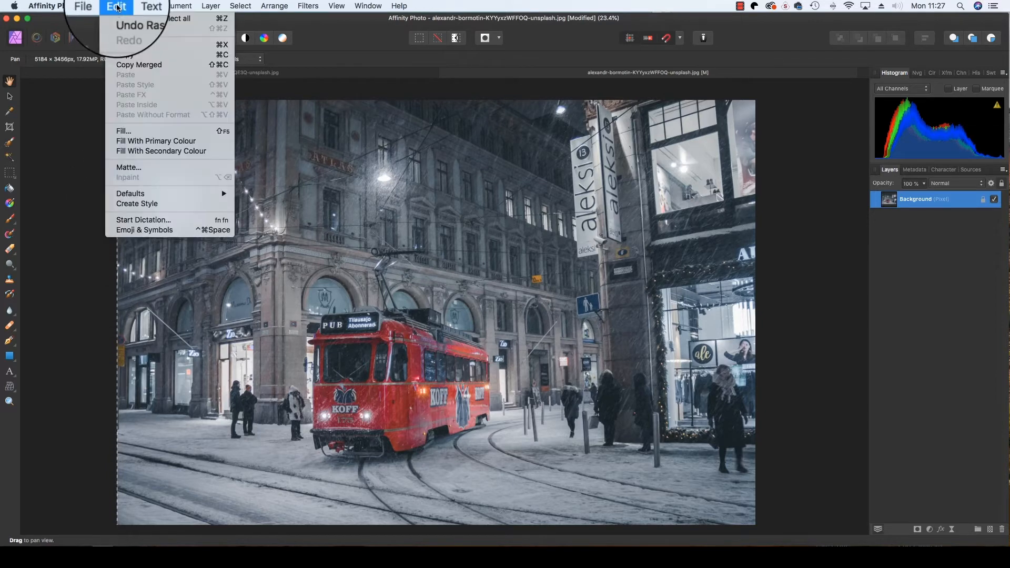
click(132, 55)
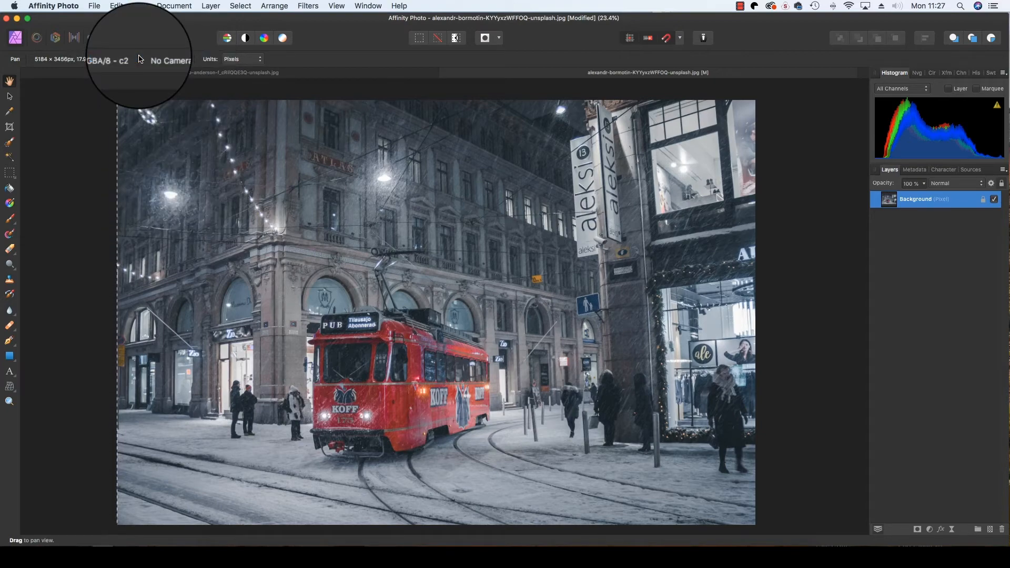
Close the tram photo without saving and paste the copied image into the portrait of the woman.
key(super+w)
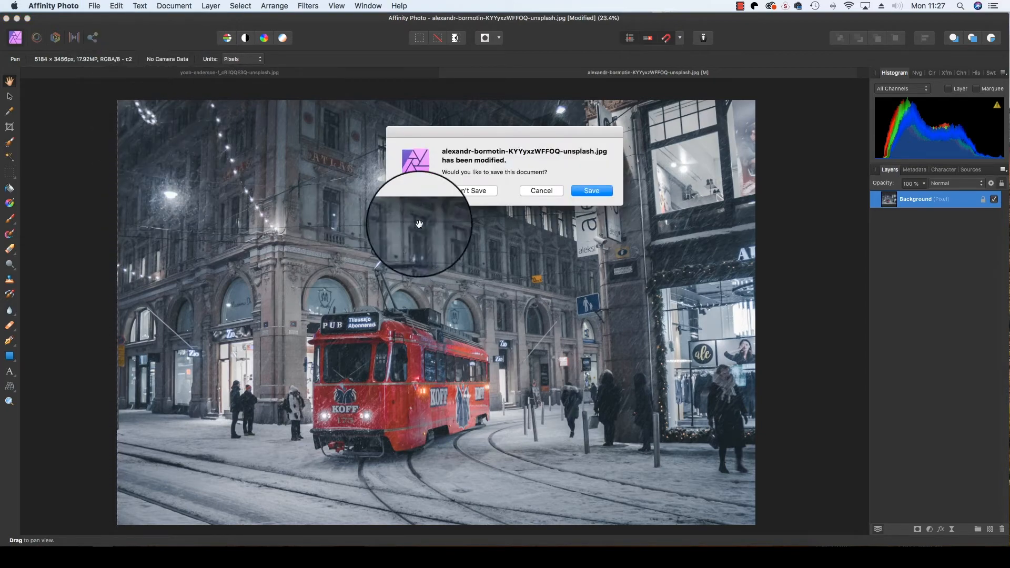
click(456, 191)
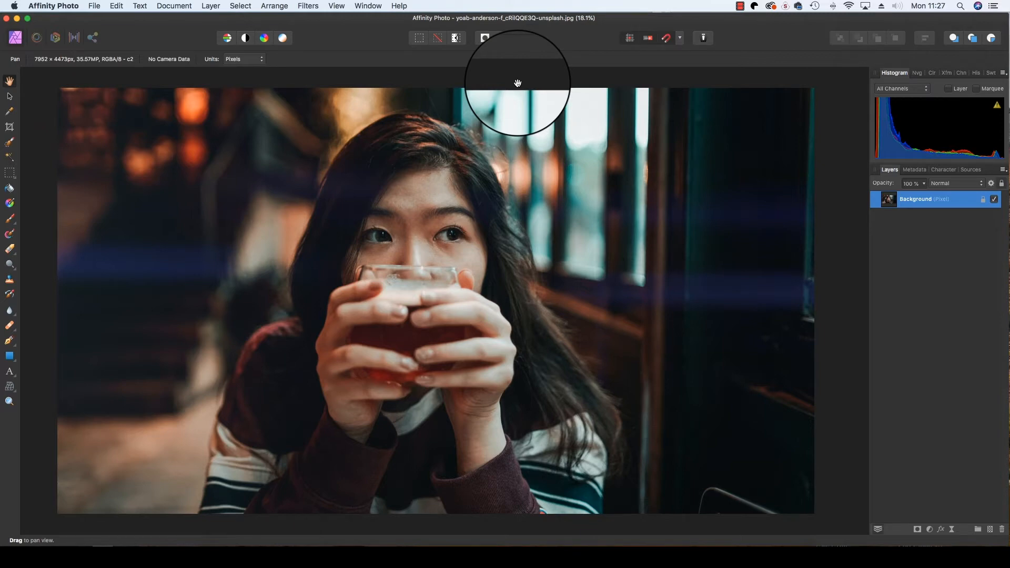
click(111, 8)
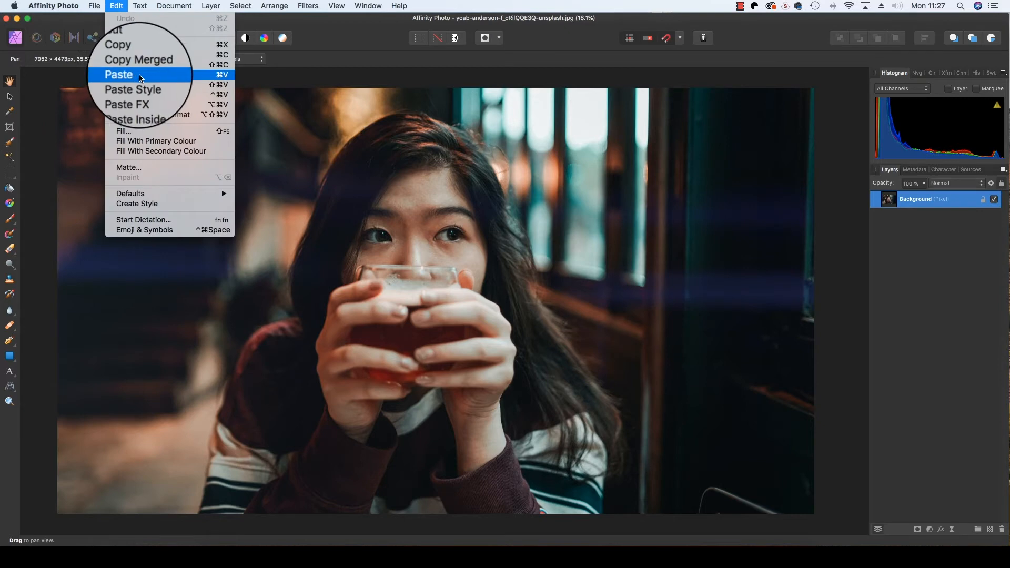
click(140, 77)
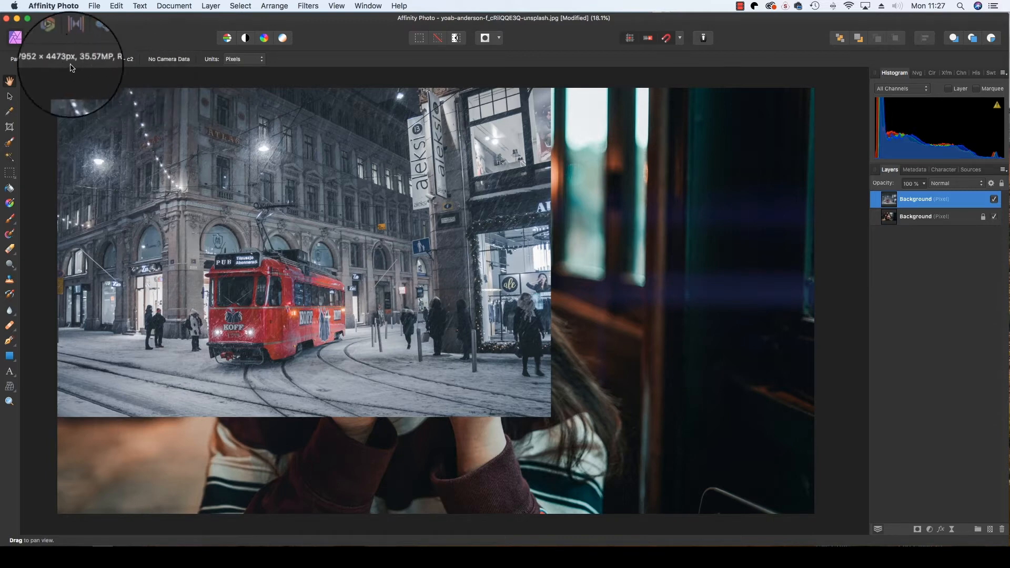
Enlarge the pasted tram layer proportionally and position it to cover the whole portrait canvas.
click(9, 97)
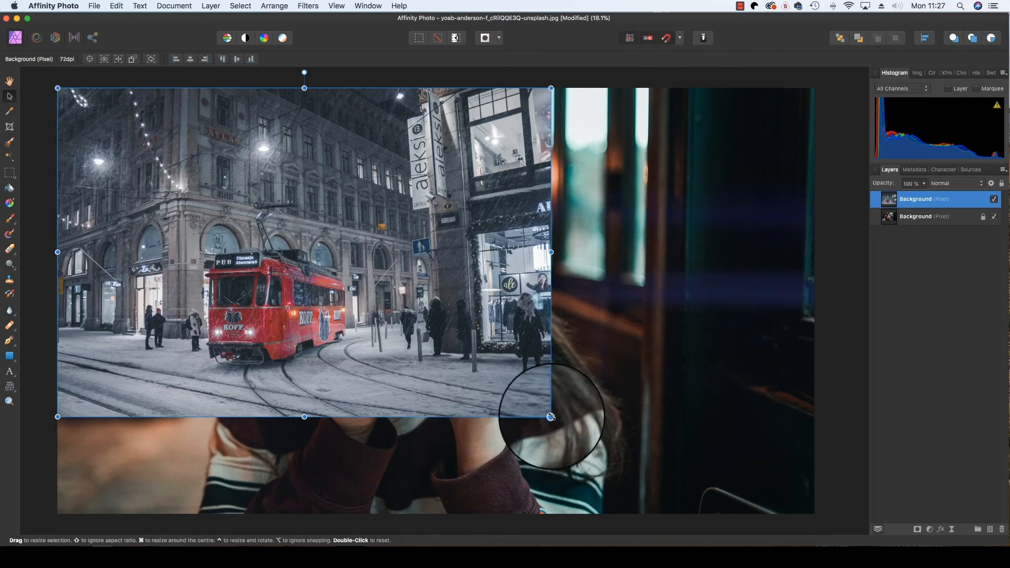
drag(551, 416, 856, 483)
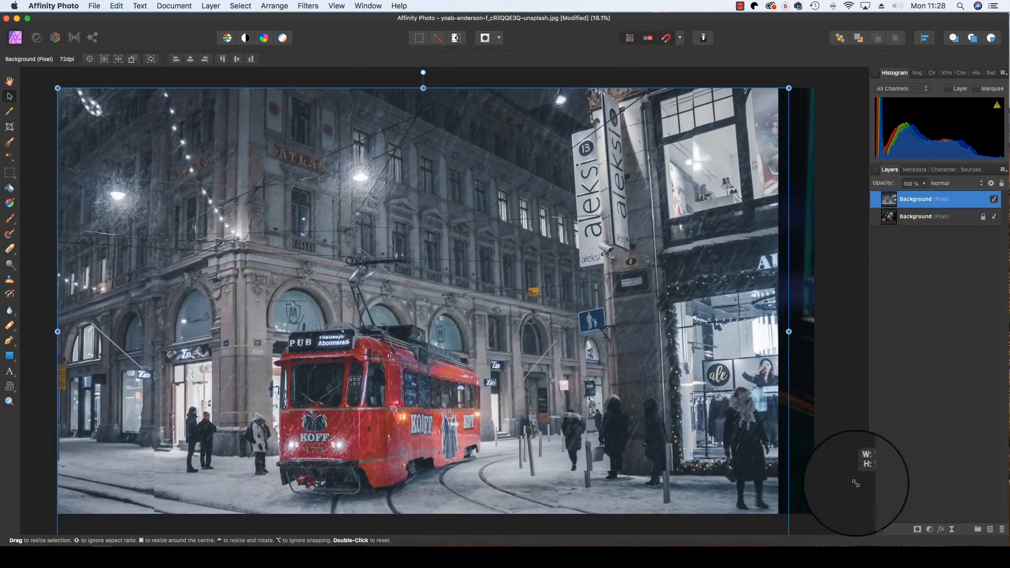
scroll(601, 395, up, 3)
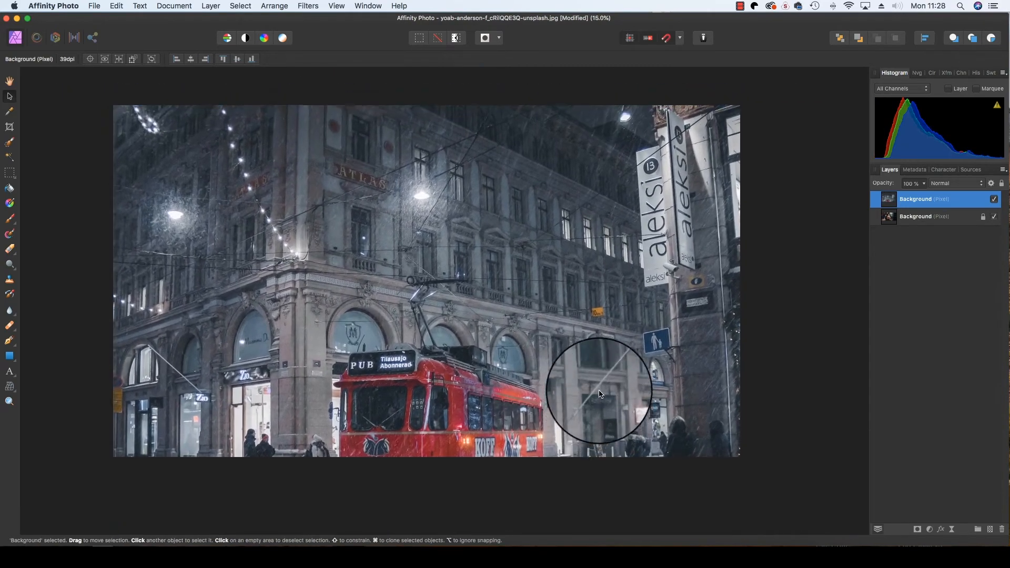
drag(600, 395, 521, 321)
drag(551, 395, 533, 375)
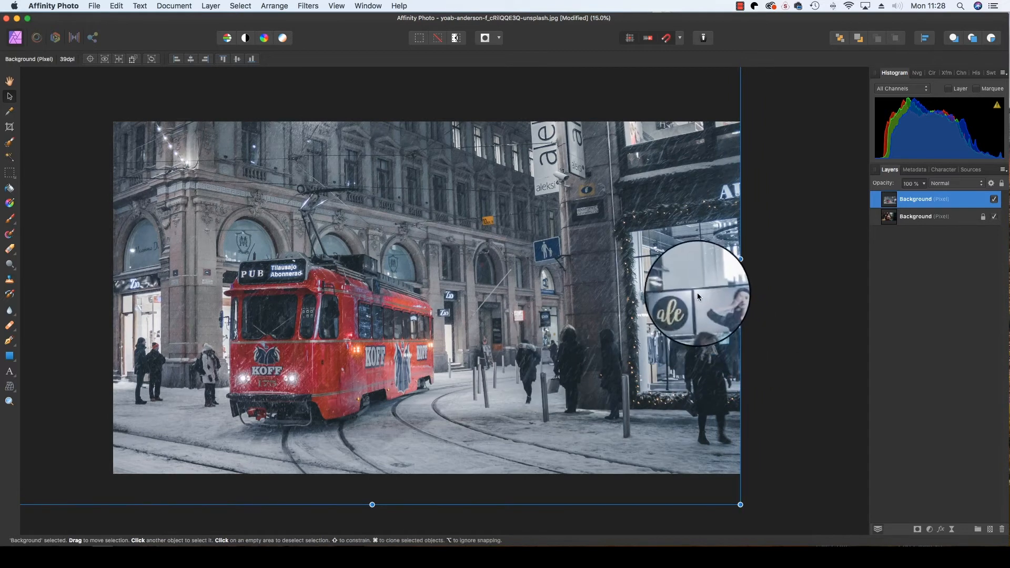
Reduce the tram layer's opacity to 58% and move it slightly upward over the portrait.
click(924, 185)
drag(924, 195, 886, 194)
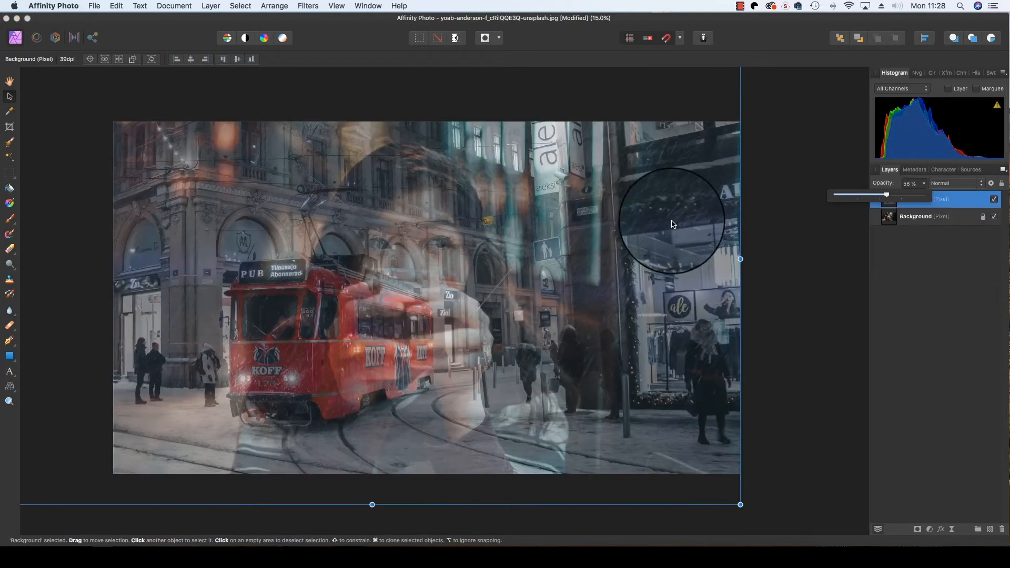
mouse_move(674, 222)
mouse_down()
mouse_move(667, 253)
mouse_move(671, 215)
mouse_up()
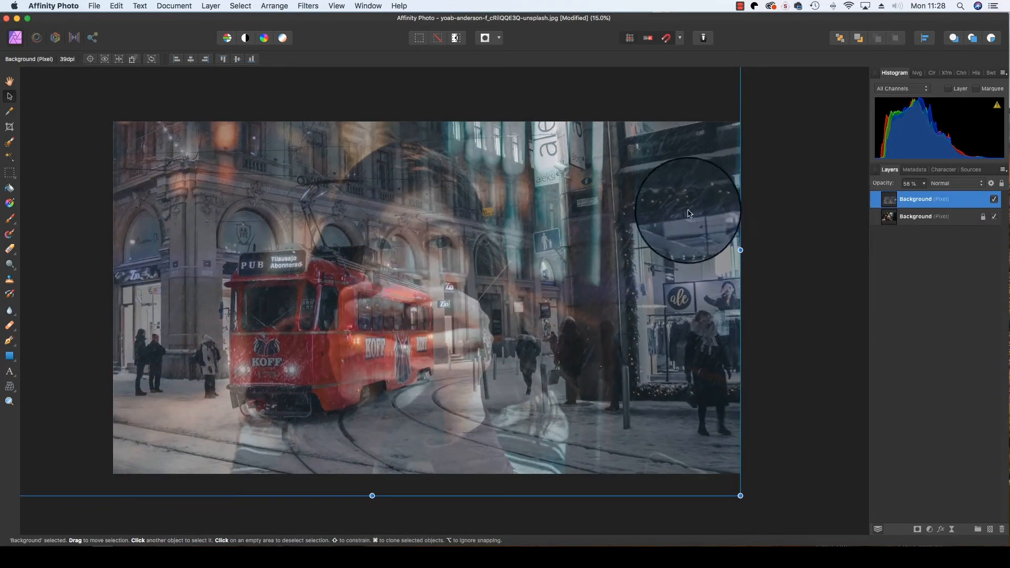
Restore the tram layer's opacity to 100% and deselect the layer.
click(924, 183)
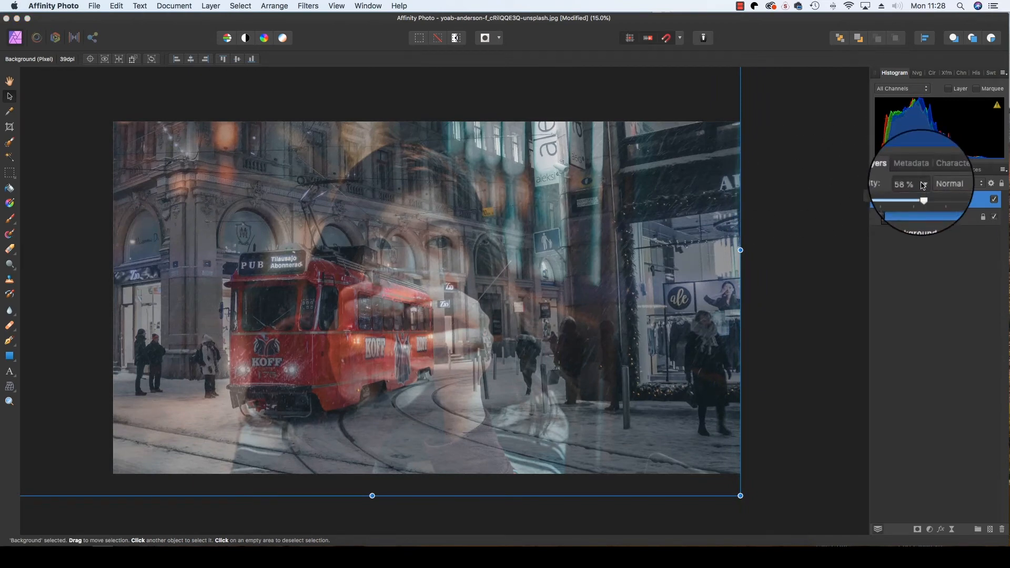
drag(916, 195, 963, 194)
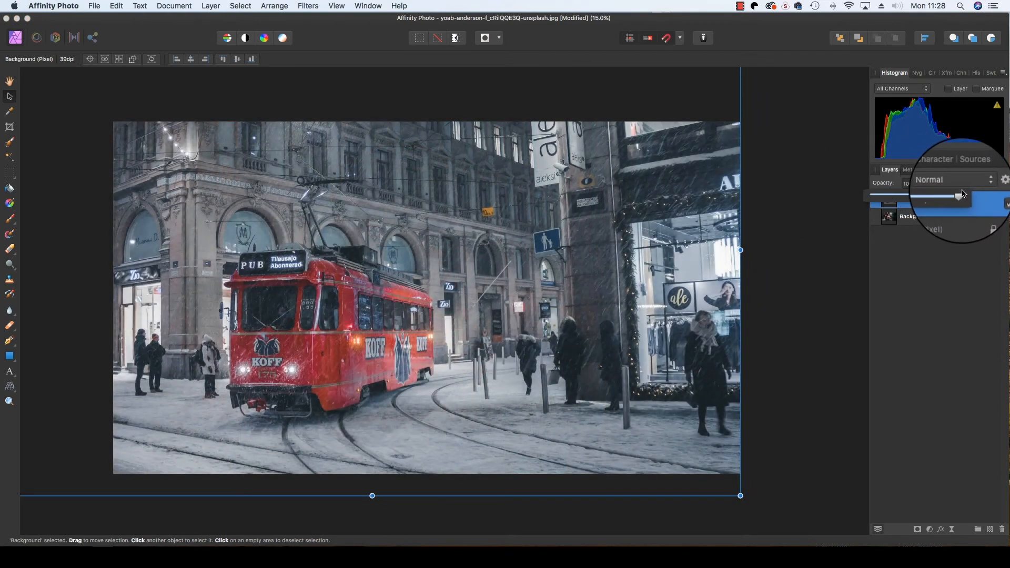
click(884, 247)
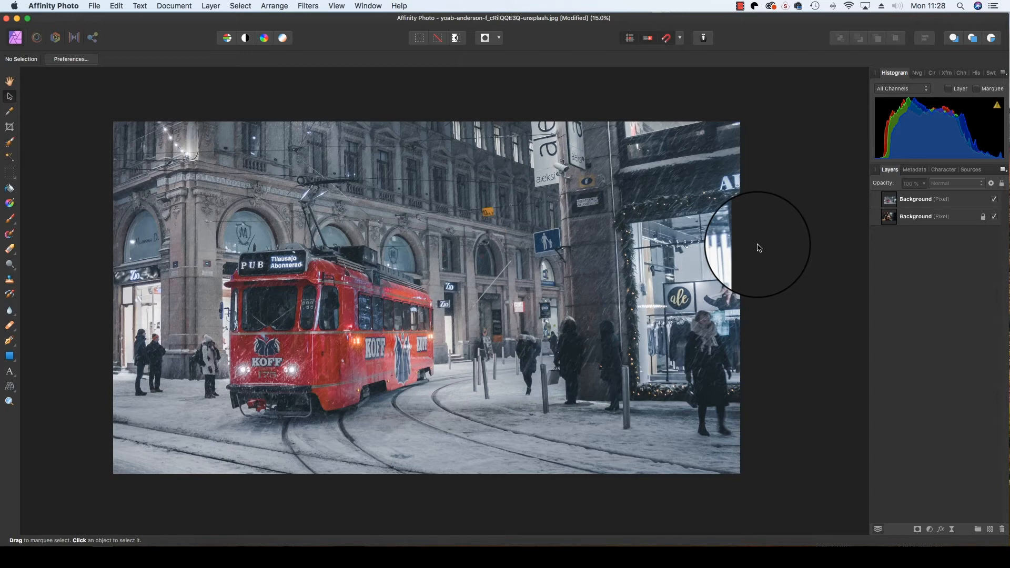
Set the blend mode of the upper tram layer to Screen.
click(910, 200)
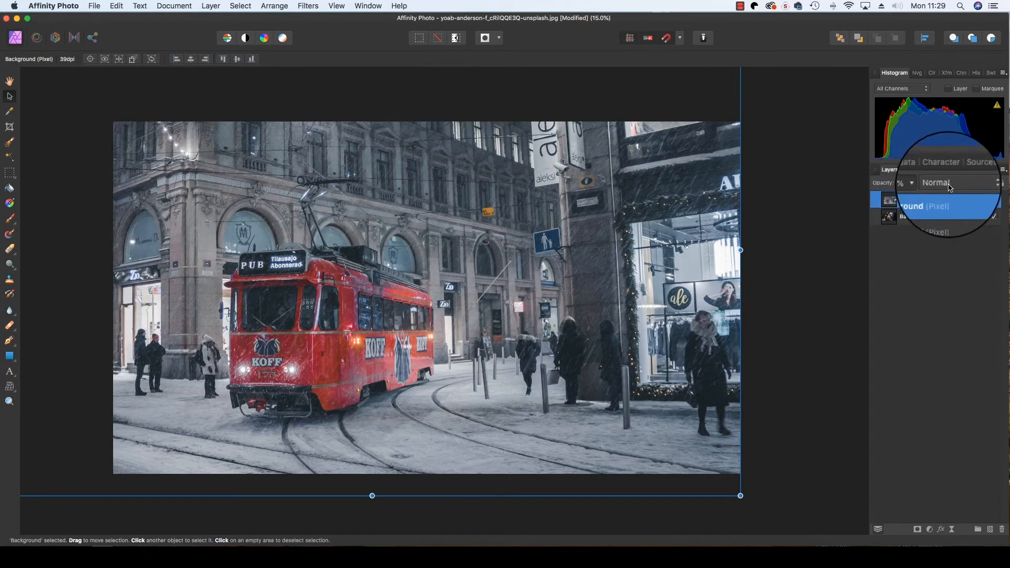
click(950, 187)
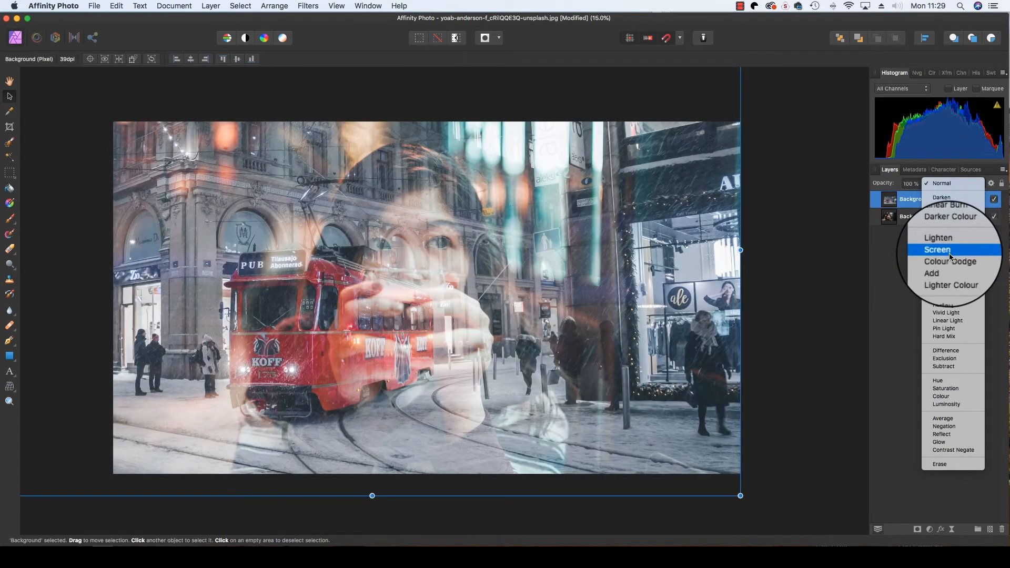
click(950, 256)
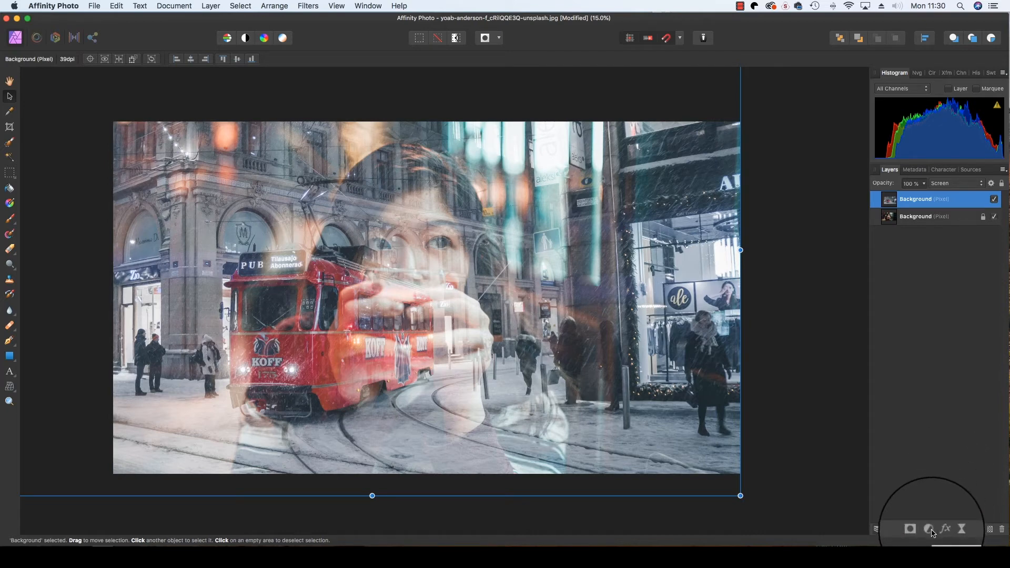
Add a Levels adjustment and nest it inside the tram layer so it affects only that layer.
click(931, 531)
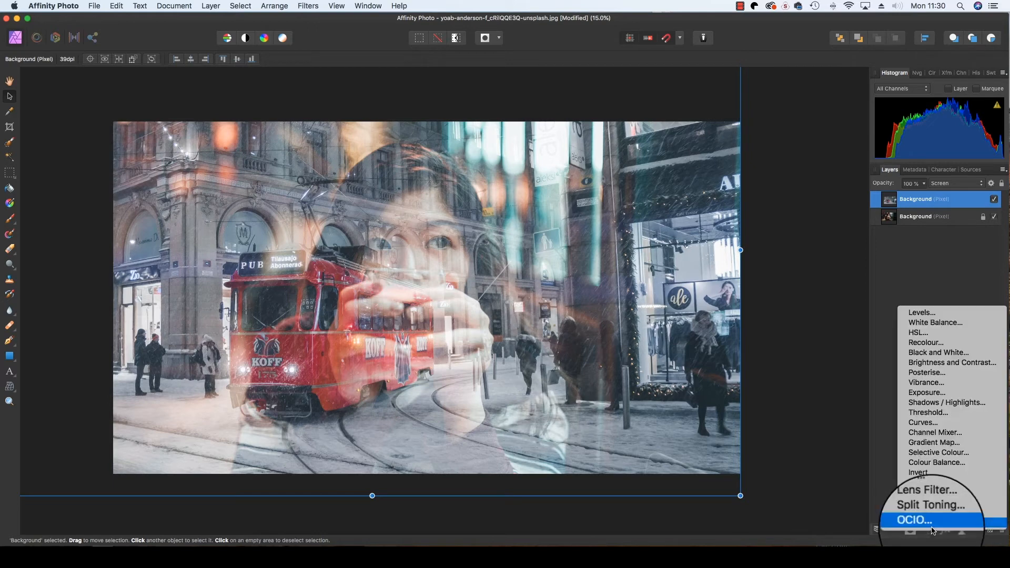
click(935, 314)
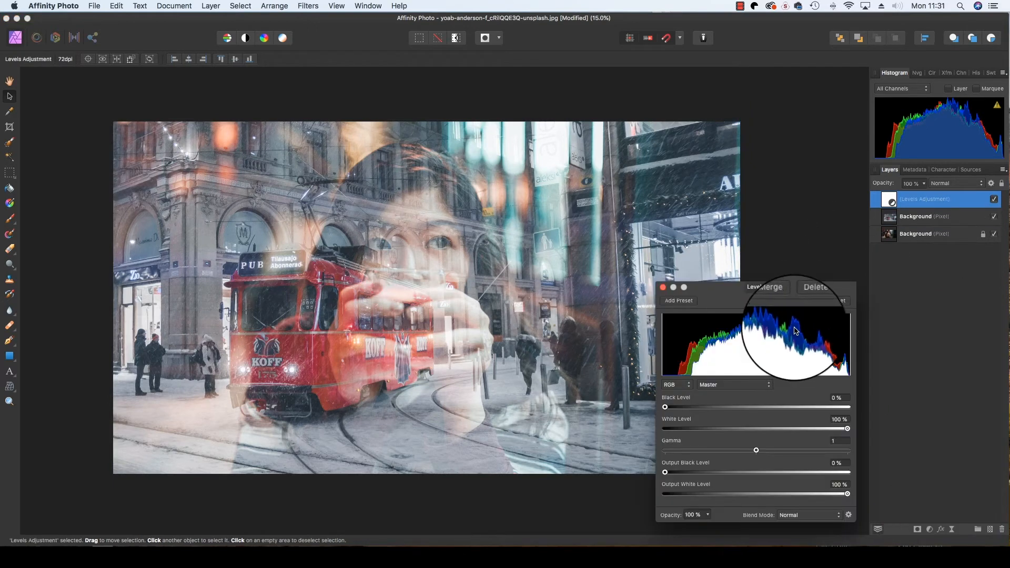
drag(925, 206, 945, 229)
click(934, 201)
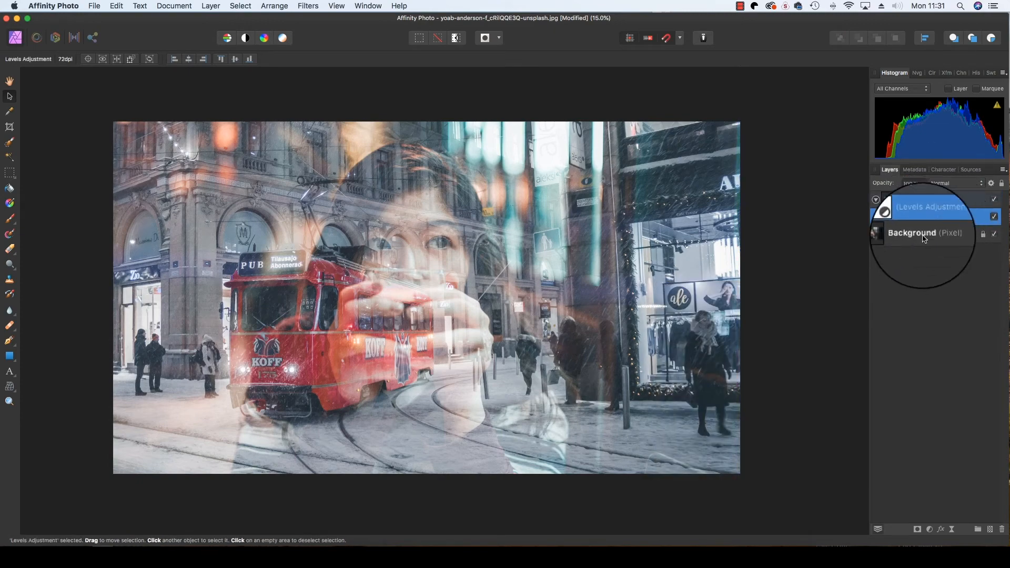
Set the nested Levels adjustment to Black Level 11%, White Level 98% and Gamma 1.196.
double_click(936, 220)
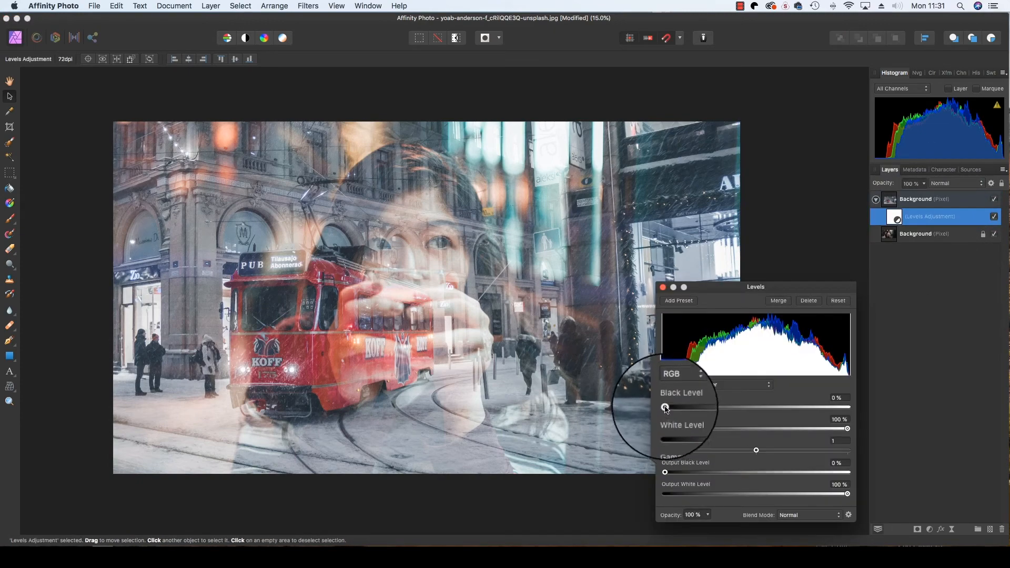
drag(665, 407, 683, 407)
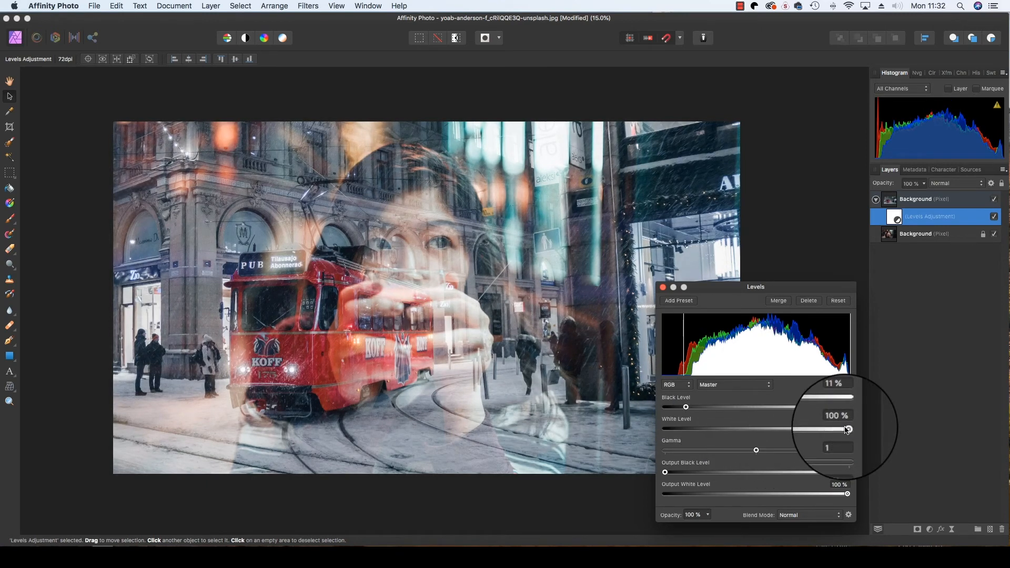
mouse_move(847, 429)
mouse_down()
mouse_move(818, 429)
mouse_move(844, 429)
mouse_up()
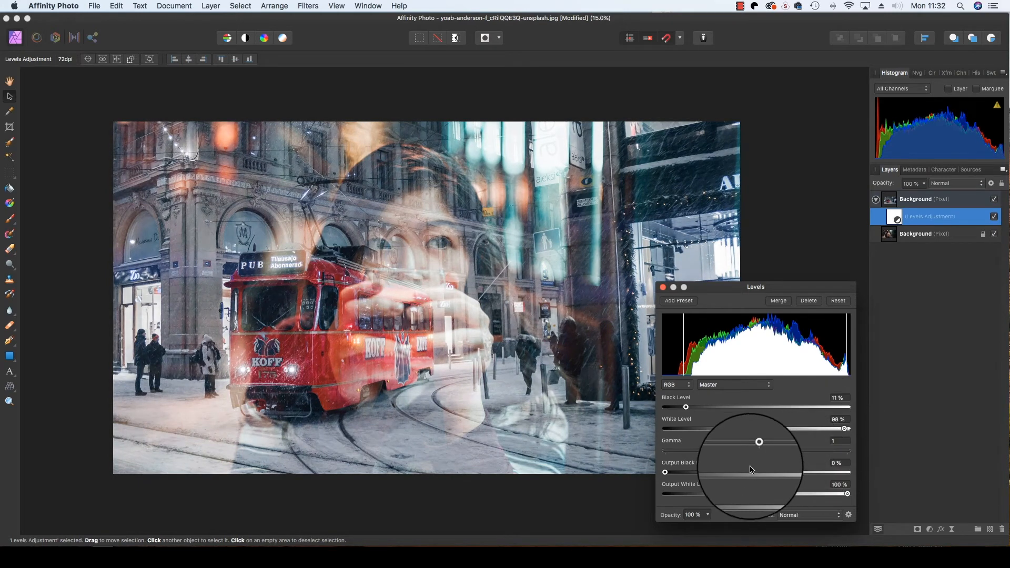
mouse_move(756, 451)
mouse_down()
mouse_move(733, 450)
mouse_move(773, 451)
mouse_up()
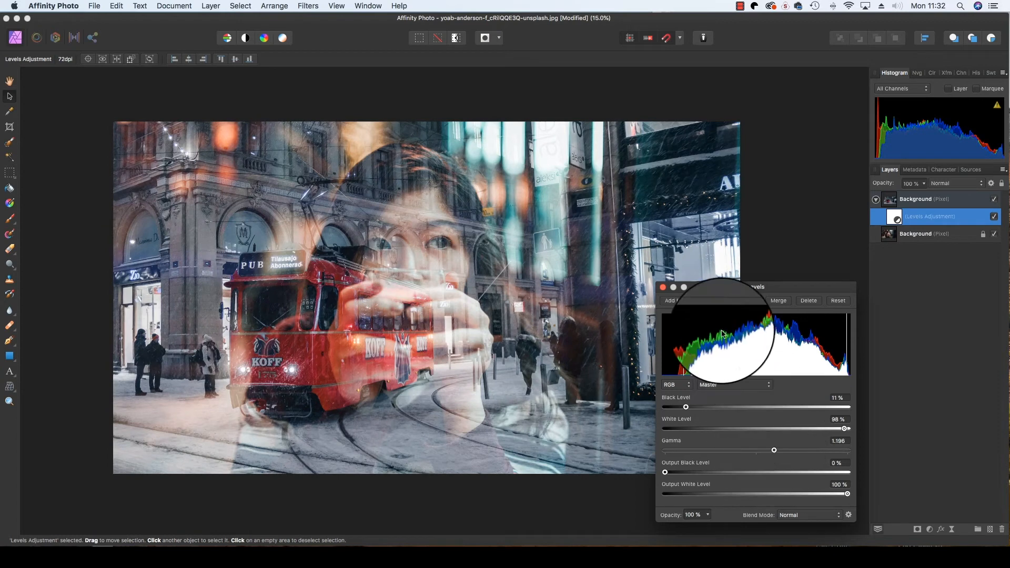
Apply a Gaussian Blur with a 15 px radius to the tram layer.
click(949, 205)
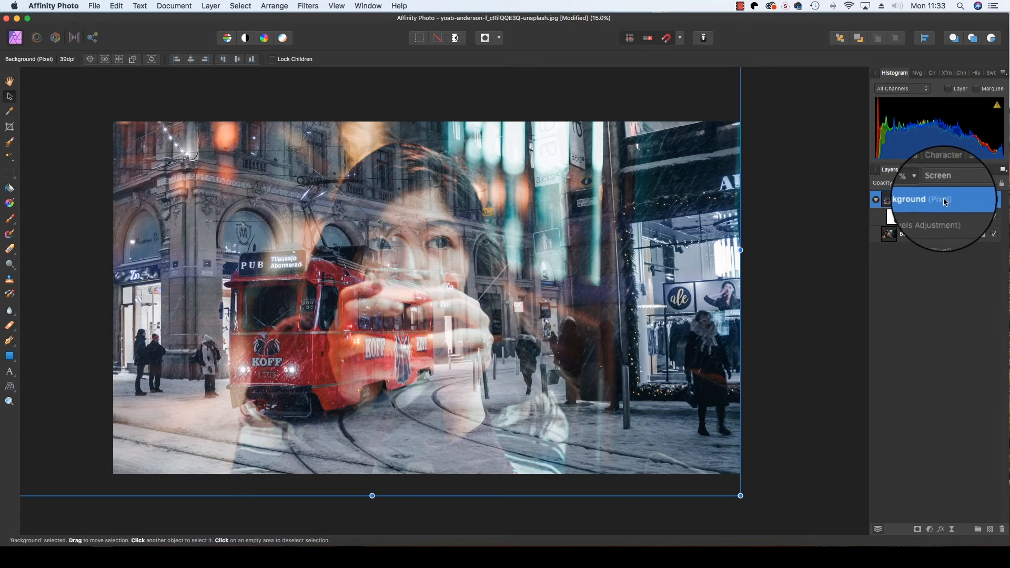
double_click(945, 202)
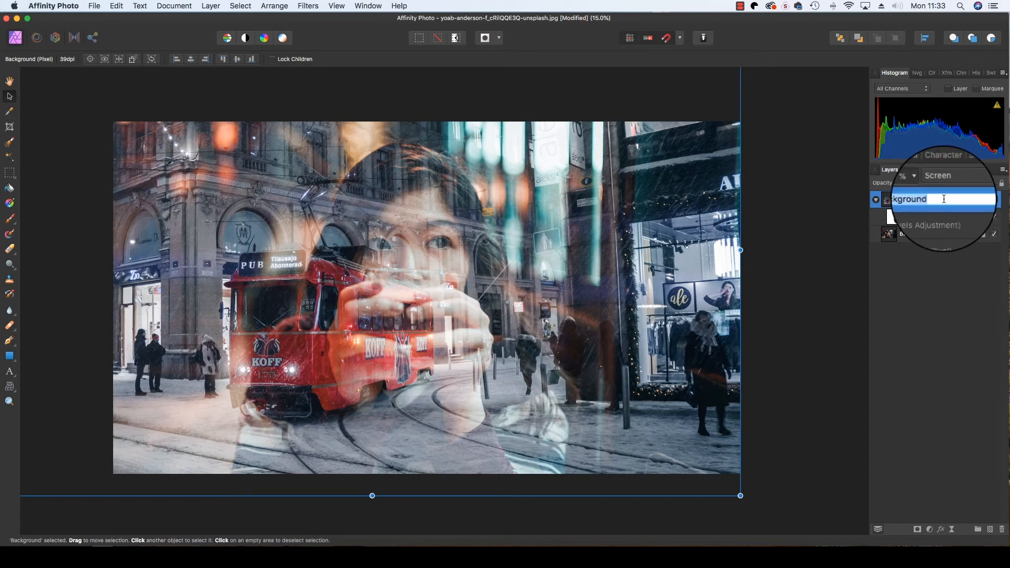
click(309, 5)
mouse_move(316, 21)
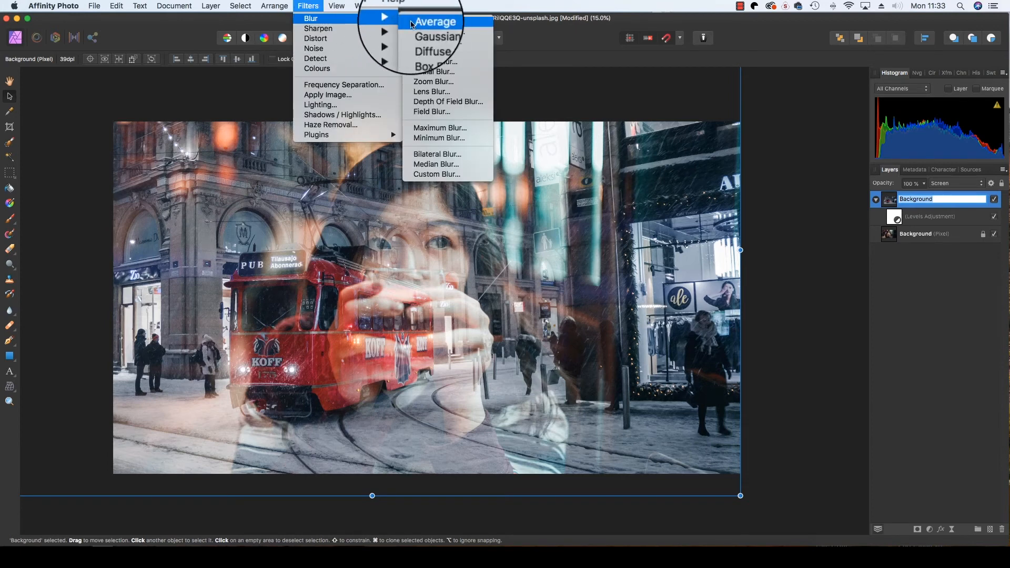
click(436, 30)
drag(700, 495, 749, 495)
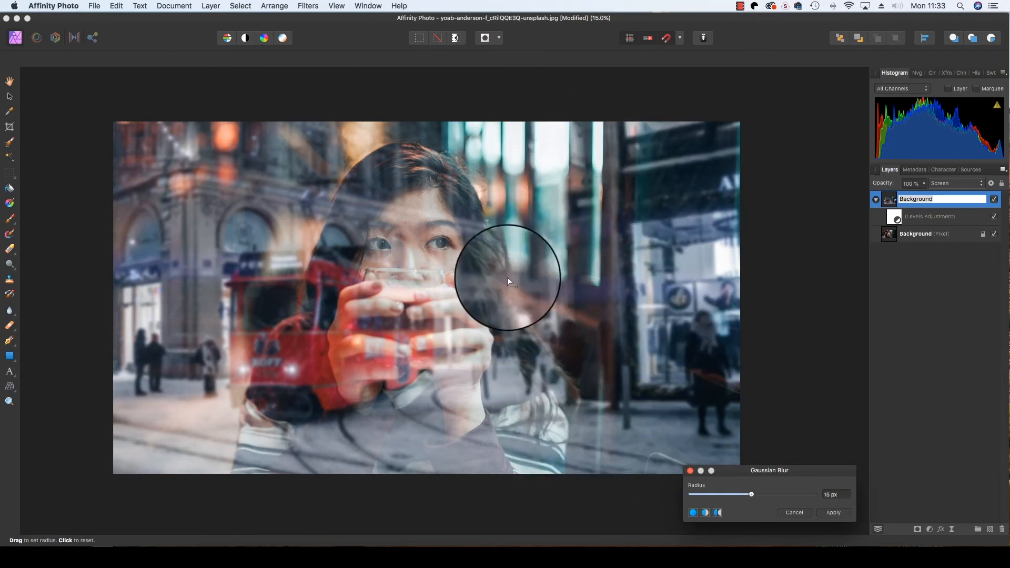
click(529, 357)
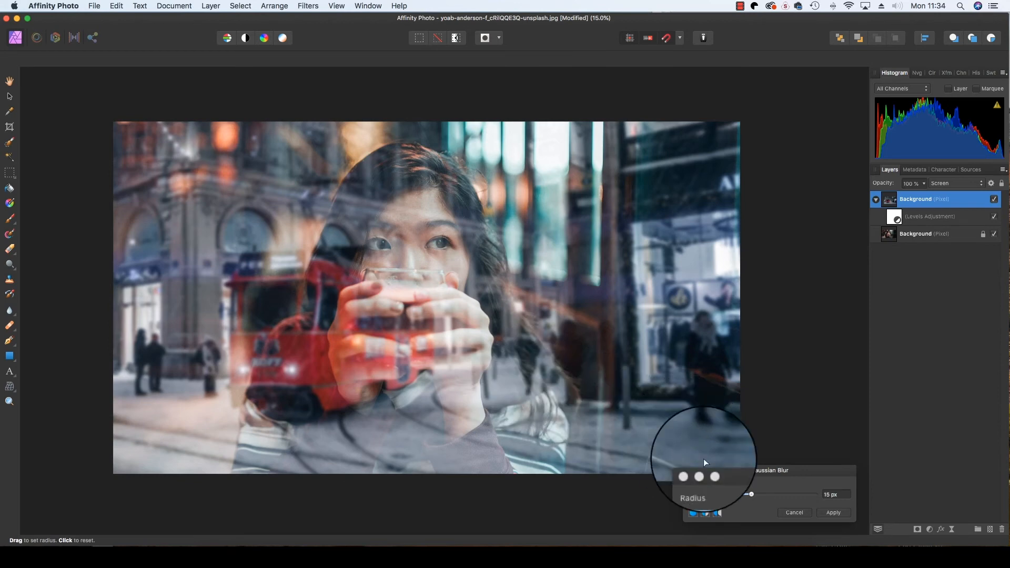
click(835, 513)
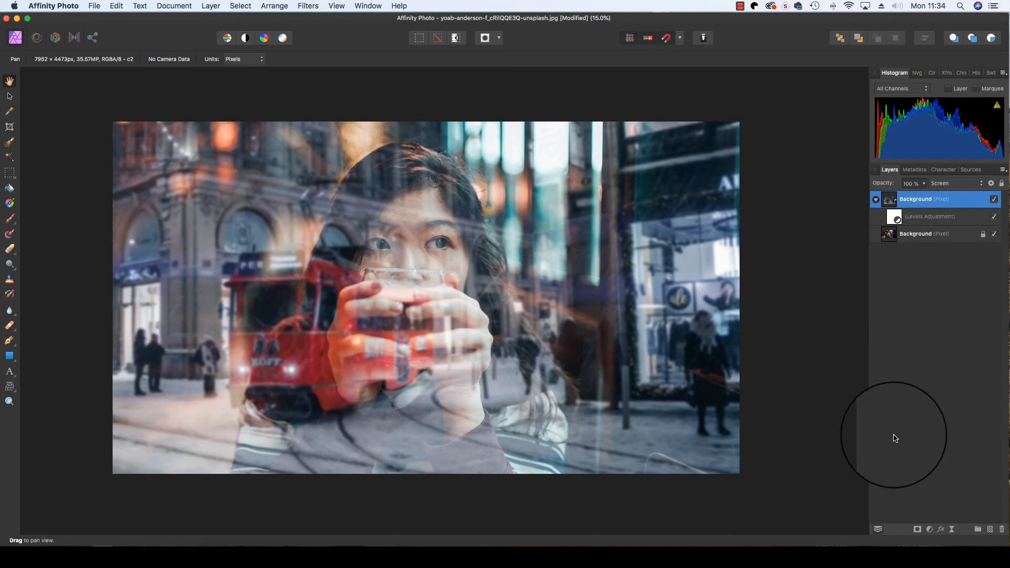
Add a mask to the tram layer and select the mask for editing.
click(917, 528)
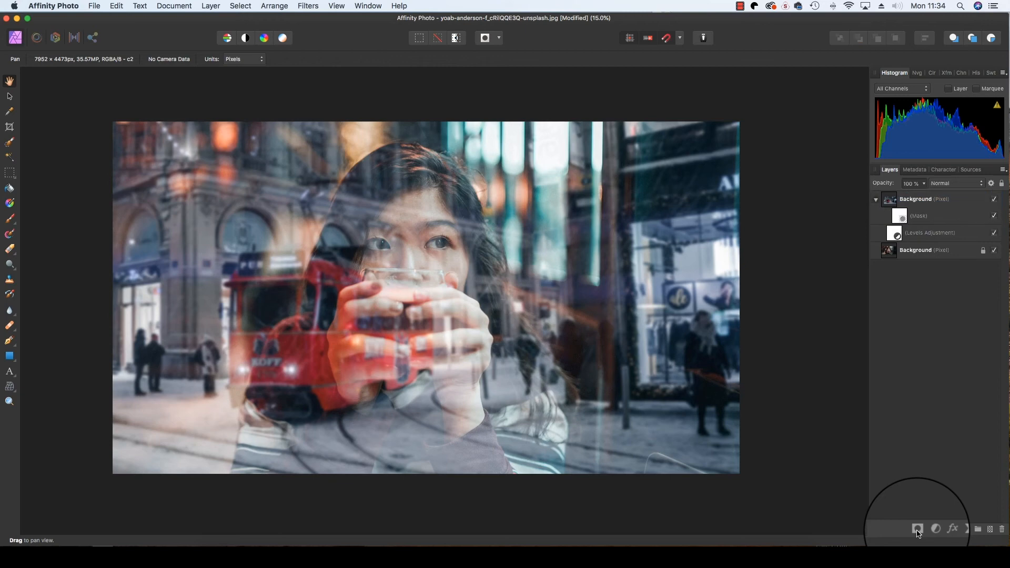
click(927, 218)
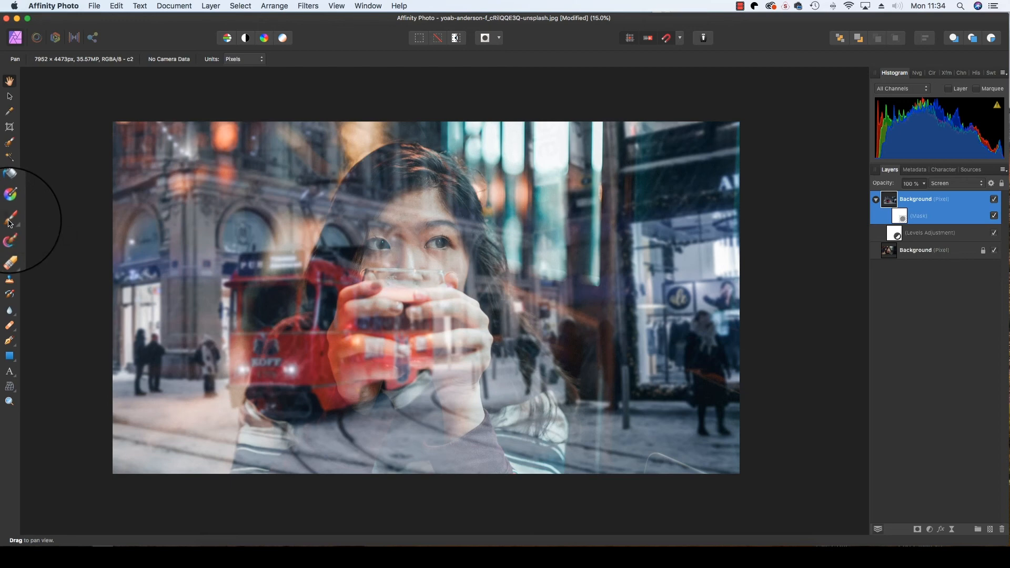
Set up the Paint Brush with 50% opacity and reduce its width to 1592 px for painting on the mask.
click(9, 223)
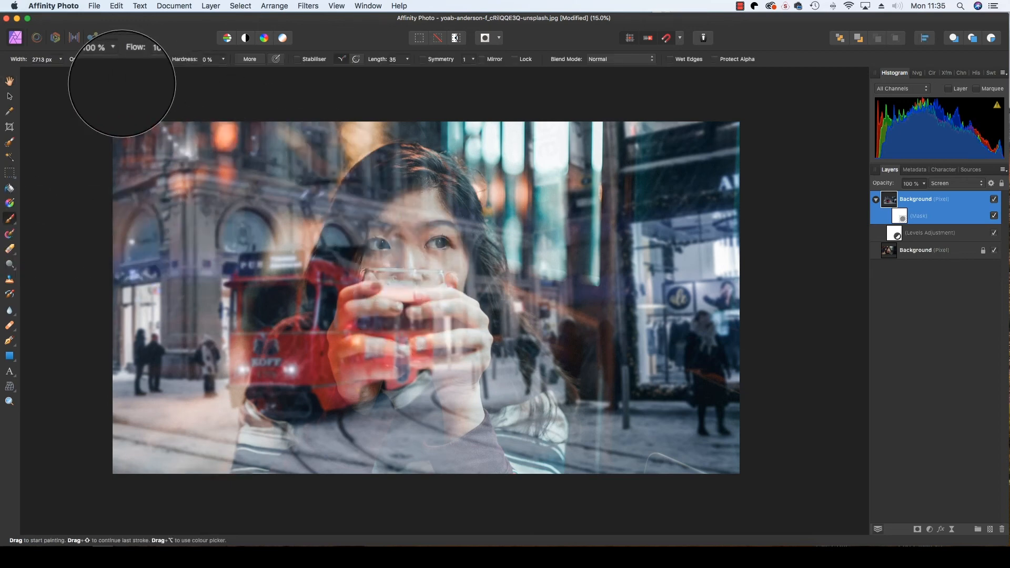
click(111, 59)
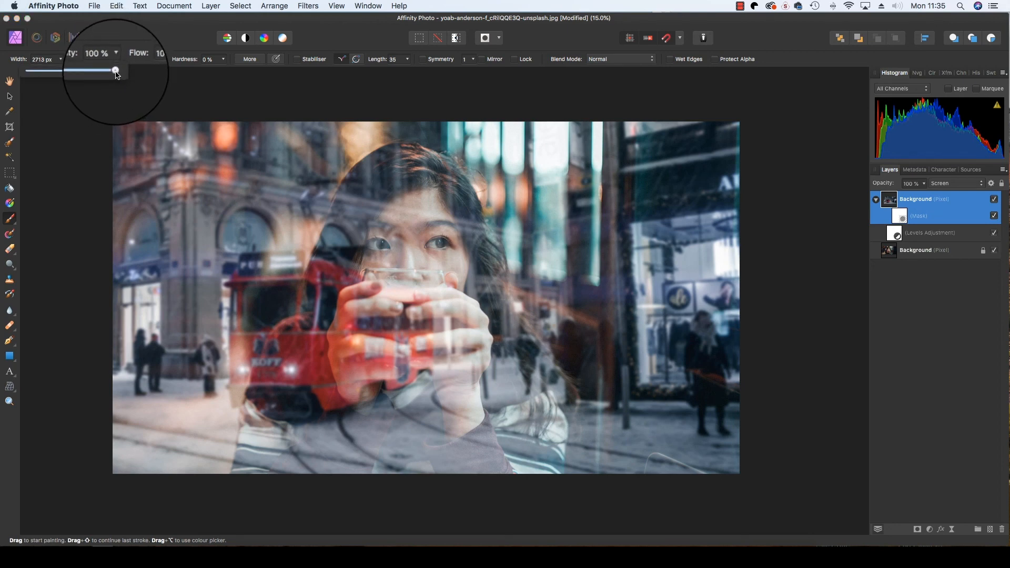
drag(117, 75, 75, 79)
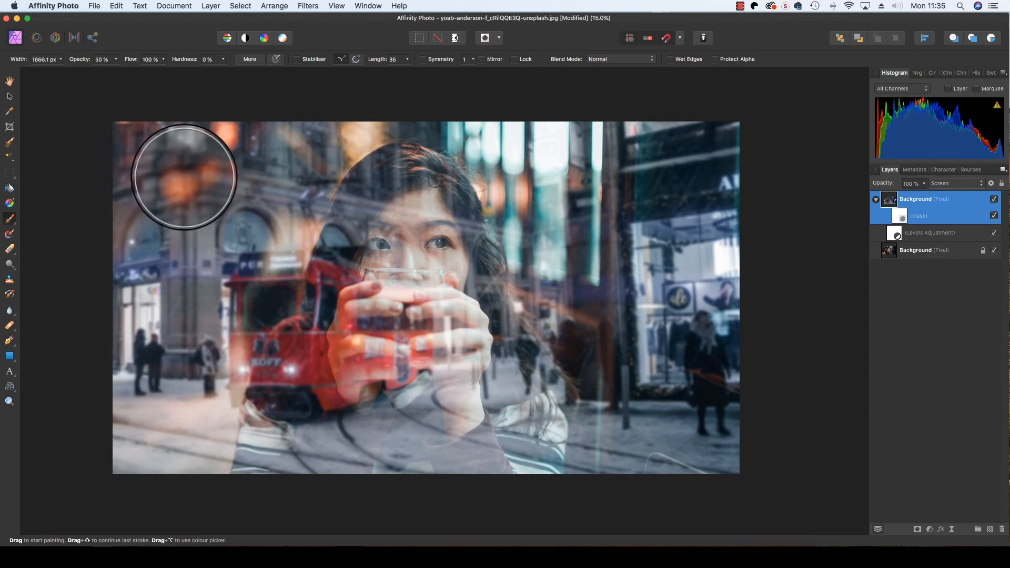
key([)
key([)
key([)
key([)
key([)
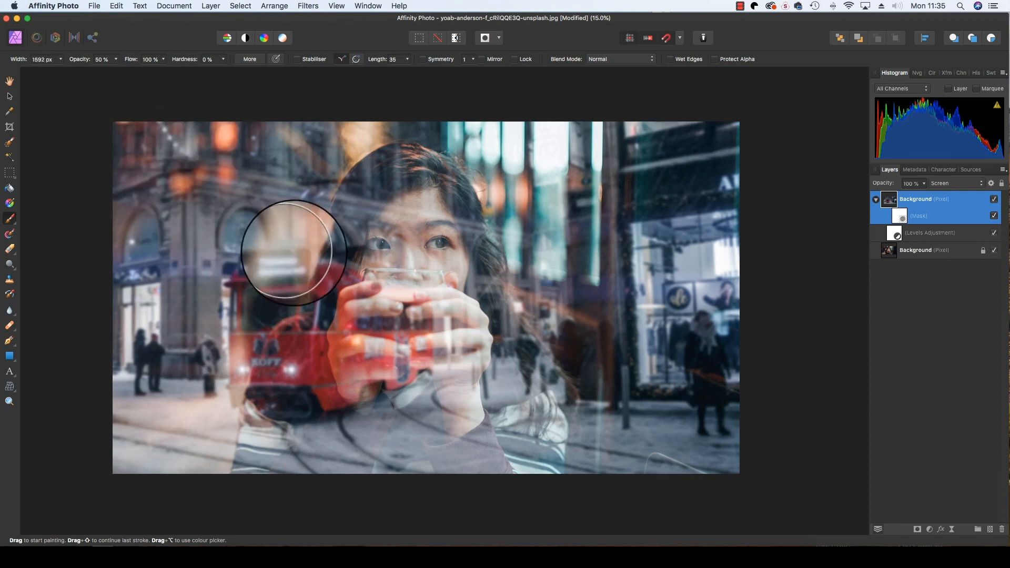
Paint on the tram layer's mask over the woman's face, glass, hands and upper body to fade the reflection there.
scroll(342, 237, down, 1)
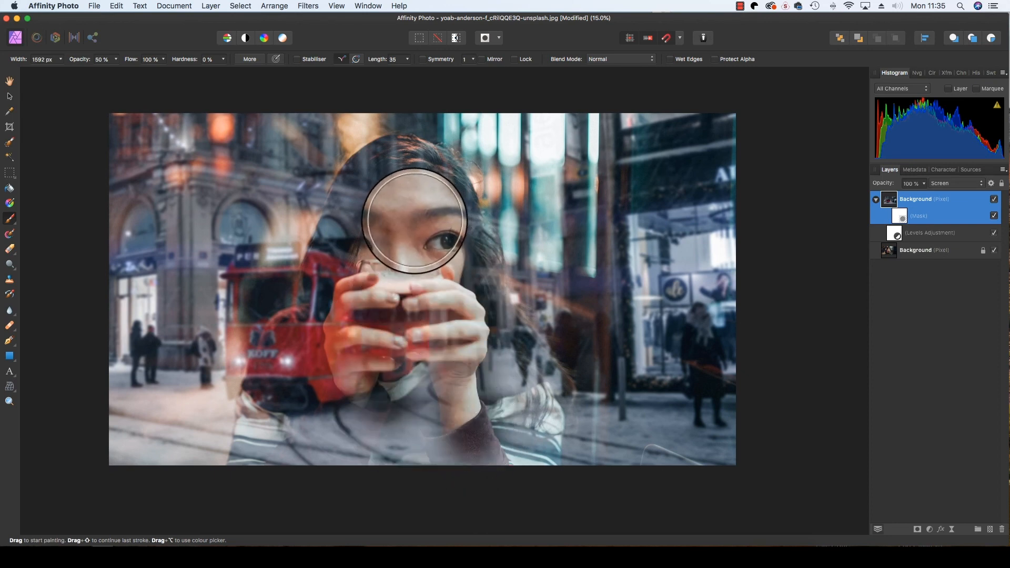
mouse_move(417, 219)
mouse_down()
mouse_move(344, 371)
mouse_move(331, 433)
mouse_move(339, 283)
mouse_move(273, 426)
mouse_move(276, 465)
mouse_move(348, 455)
mouse_move(413, 371)
mouse_move(499, 431)
mouse_move(522, 480)
mouse_move(434, 422)
mouse_move(396, 436)
mouse_move(308, 498)
mouse_move(386, 480)
mouse_move(508, 369)
mouse_up()
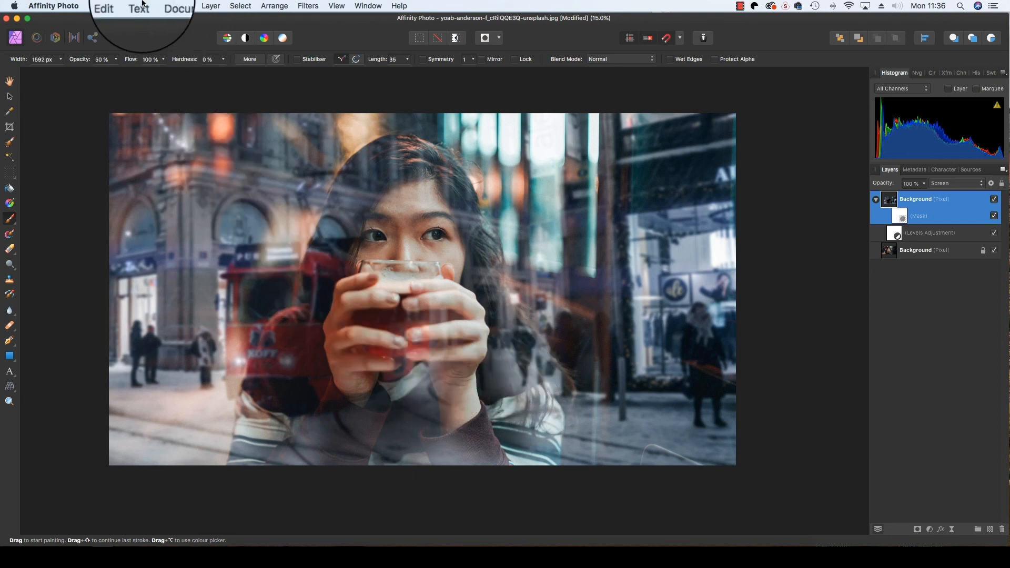
Open the export settings for the composite image.
click(95, 6)
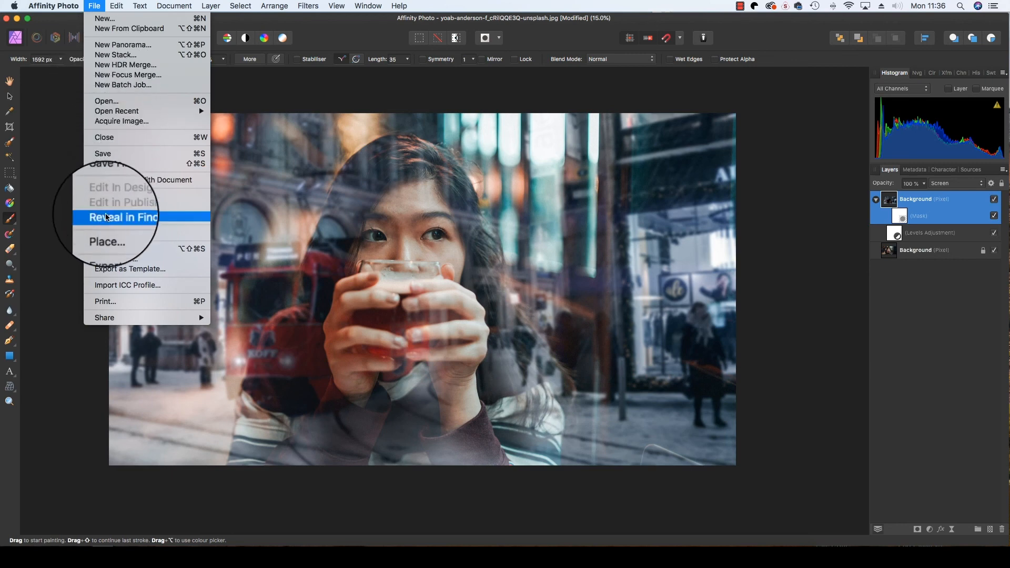
click(125, 253)
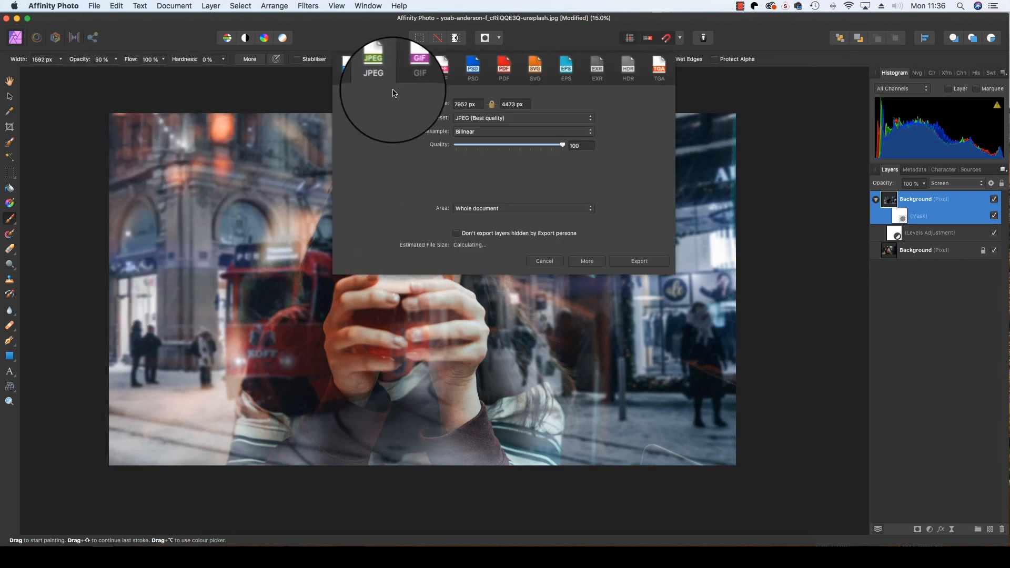